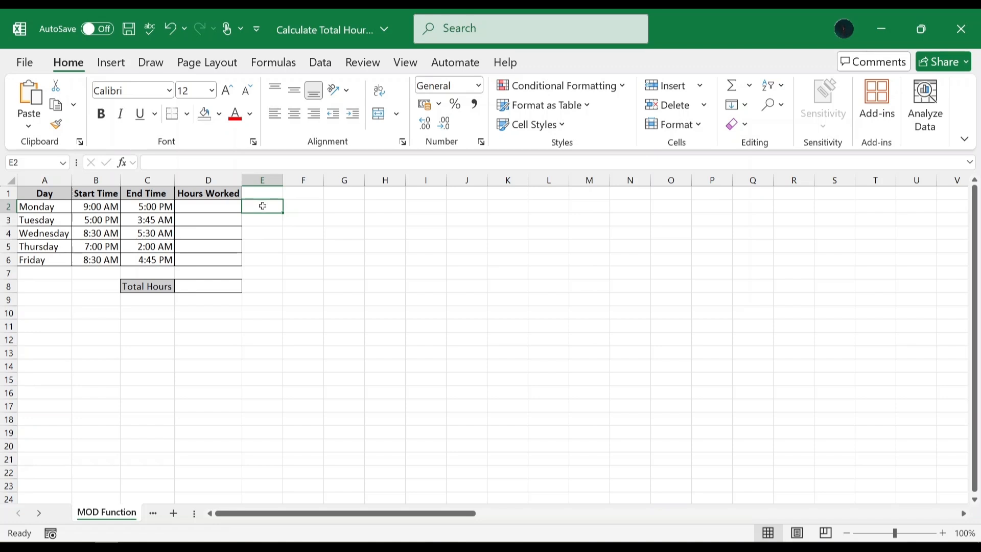
Format the start time, end time and hours worked cells B2:D6 with the Time number format of type 13:30.
left_click_drag(86, 202, 213, 261)
right_click(214, 261)
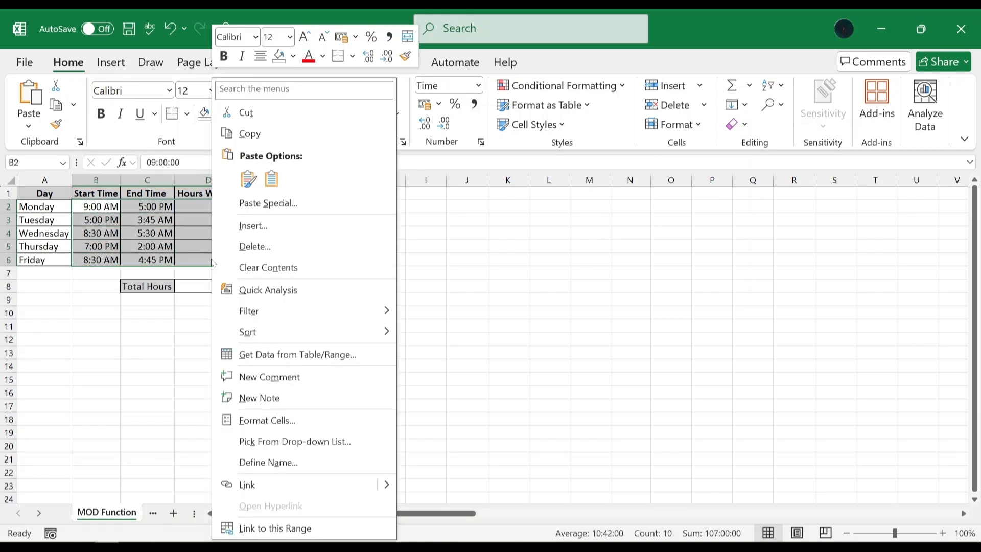
left_click(264, 420)
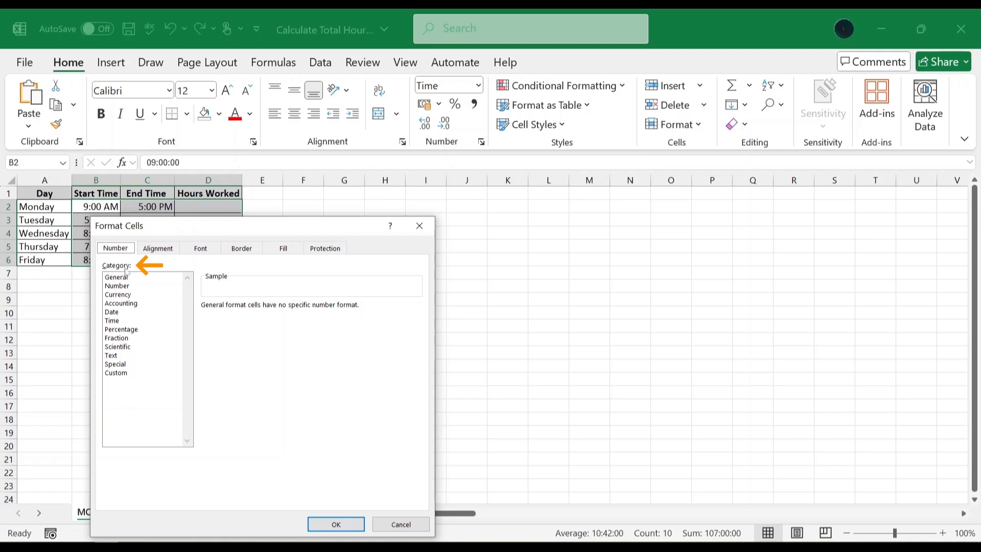
left_click(120, 321)
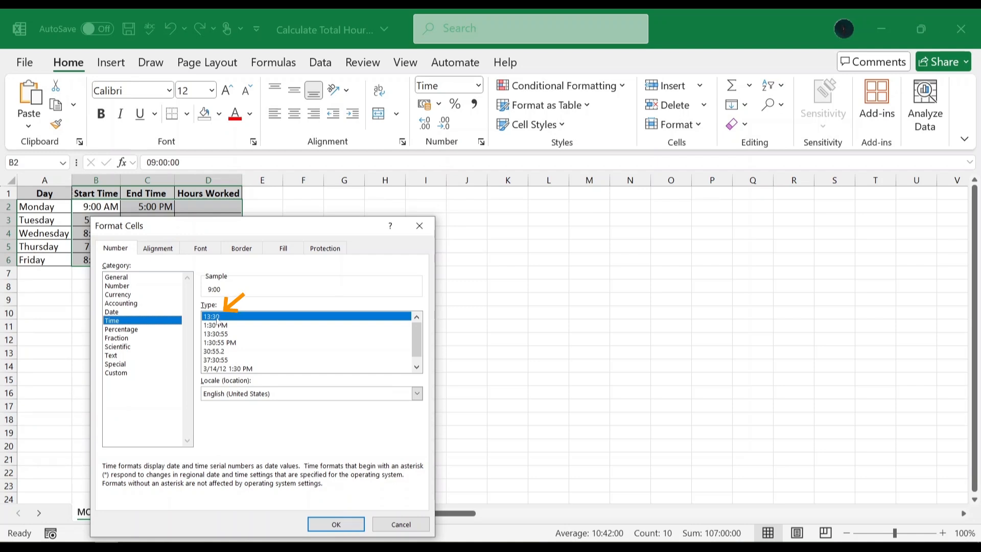
left_click(332, 523)
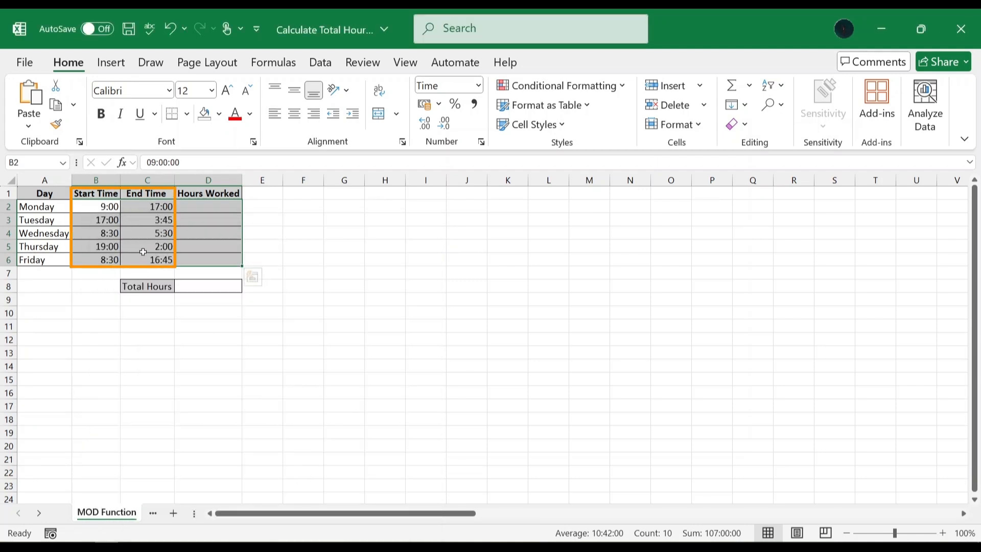
left_click(272, 204)
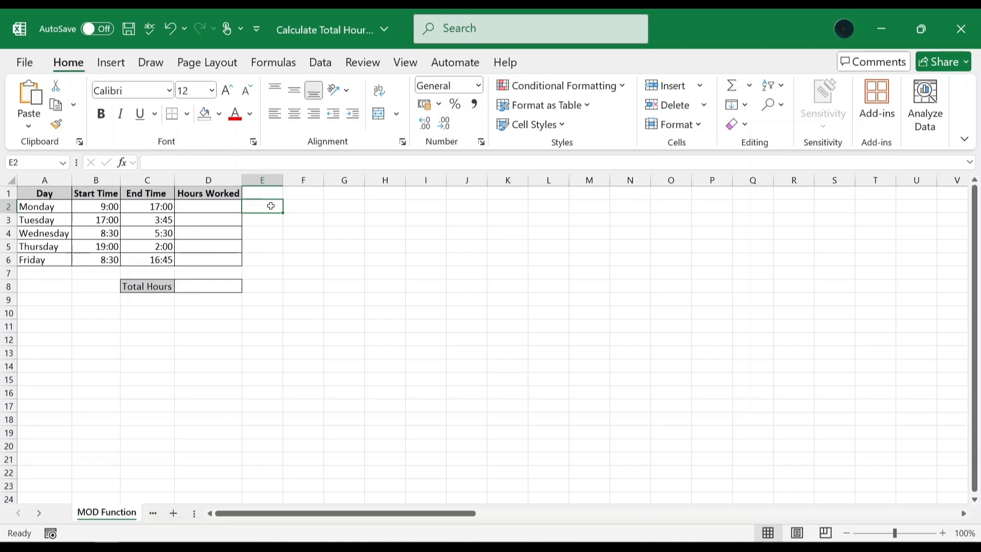
Calculate the hours worked in D2 with =MOD(C2-B2,1) and fill the formula down through D6.
left_click(224, 206)
type("=MO")
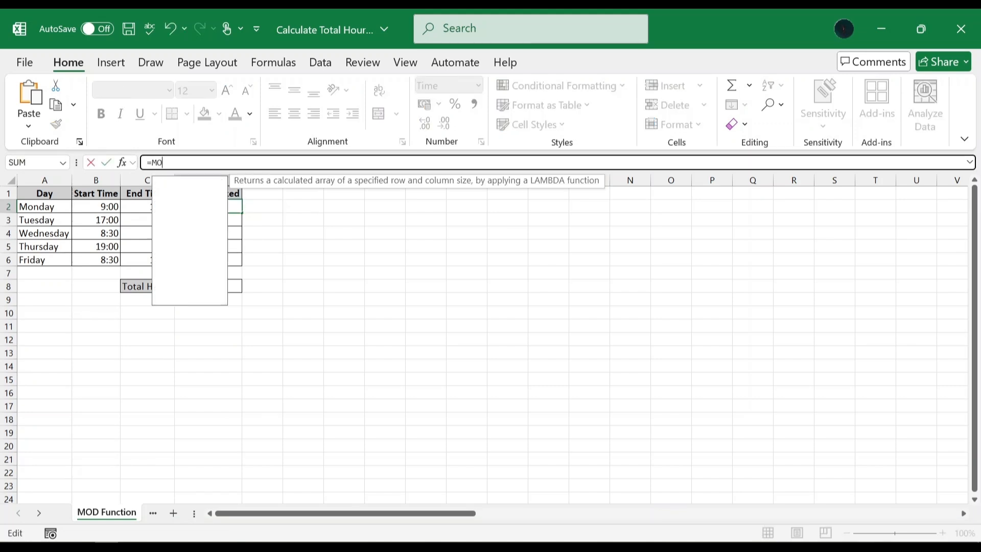
type("D(")
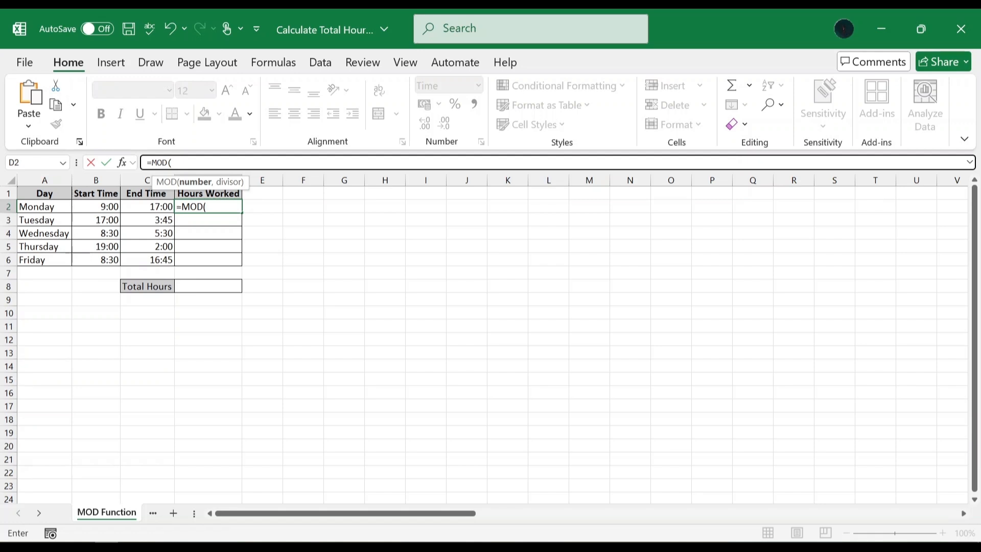
left_click(163, 206)
type("-")
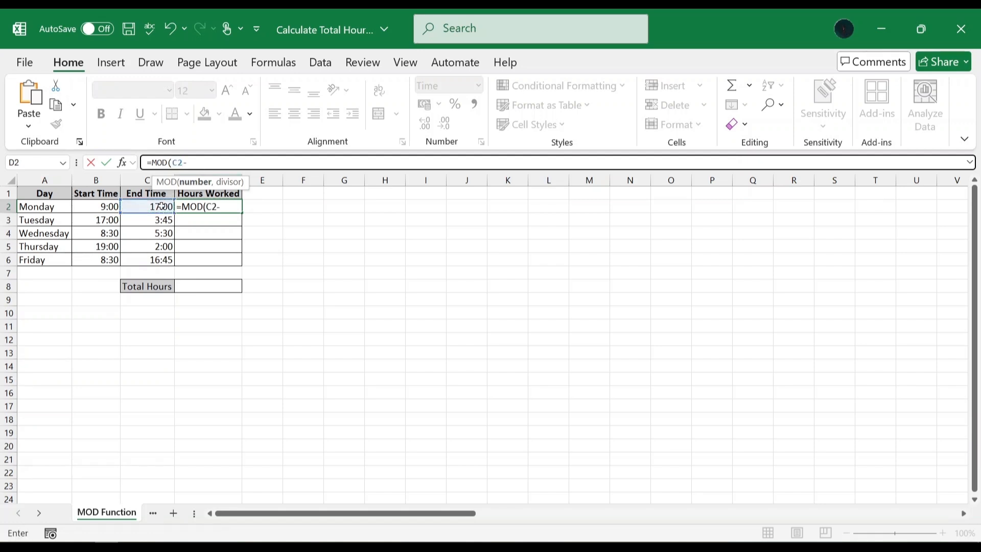
left_click(111, 207)
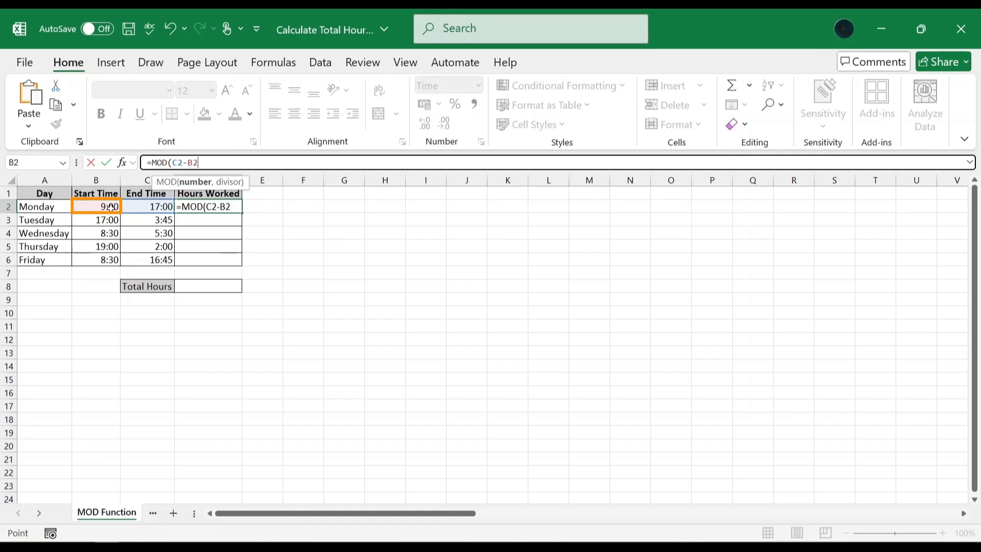
type(",")
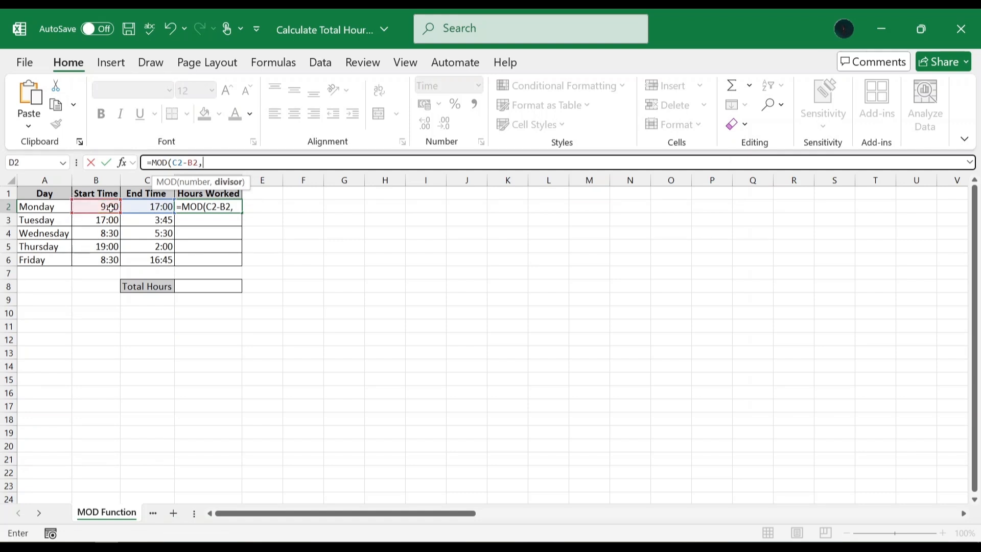
type("1)")
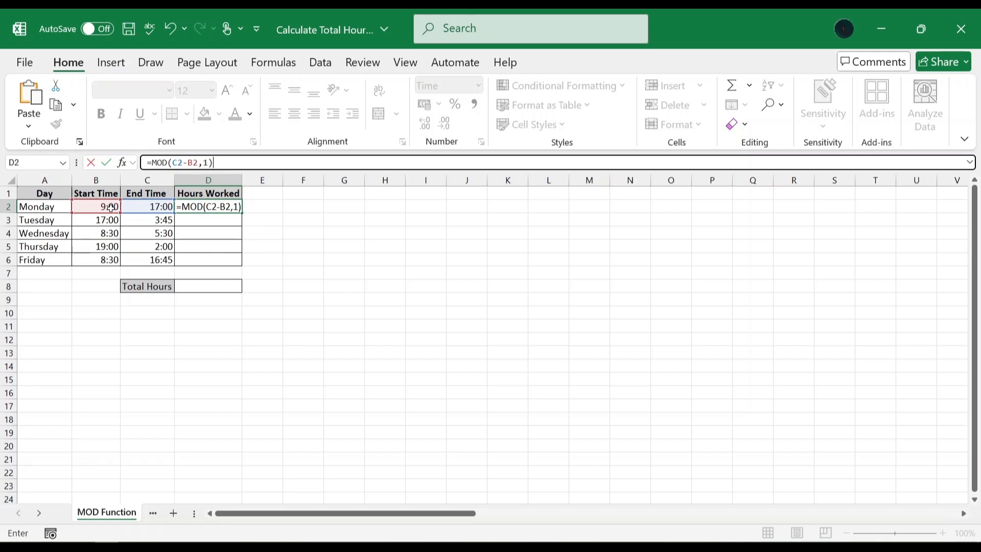
key("Return")
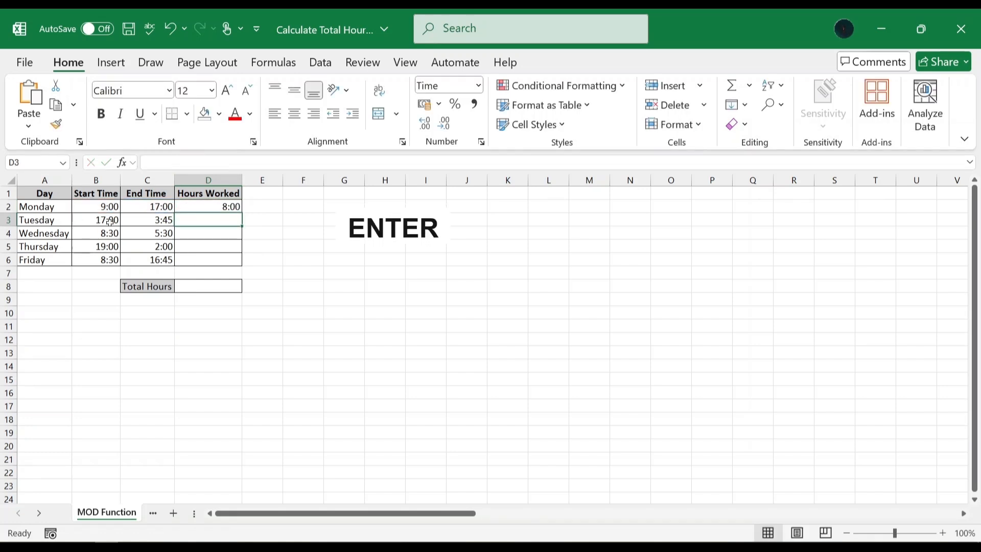
left_click(225, 207)
left_click_drag(241, 212, 238, 267)
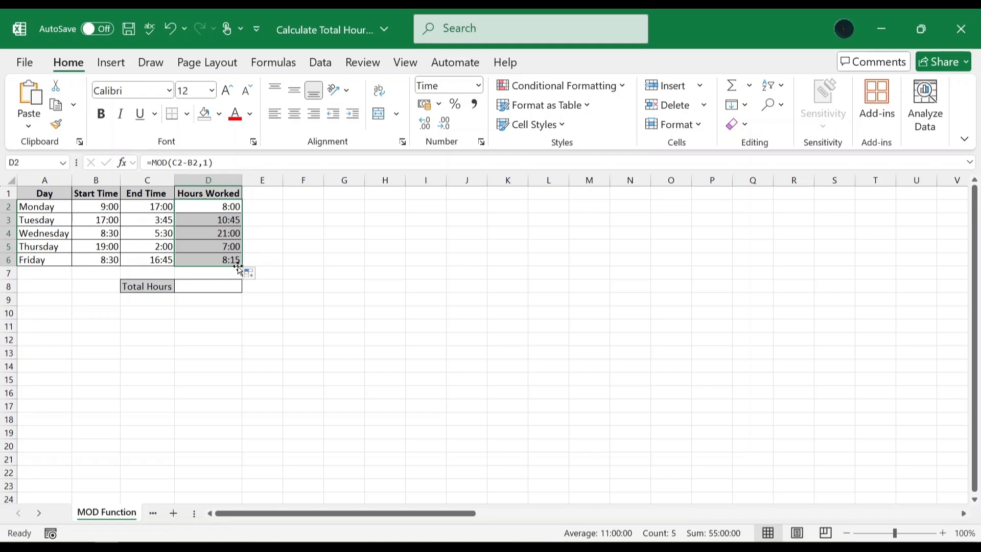
Total the hours worked in cell D8 of the MOD Function sheet with =SUM(D2:D6).
left_click(227, 286)
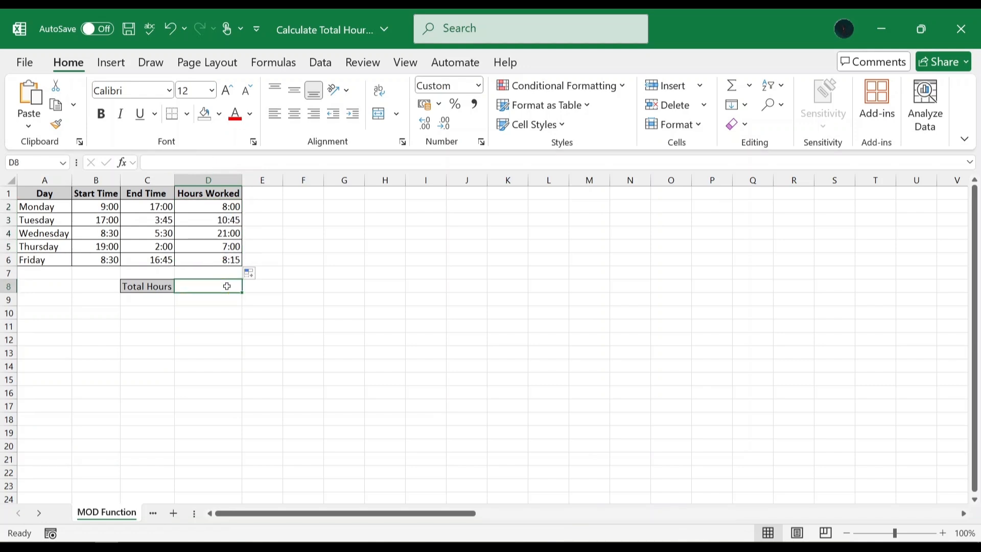
type("=SUM(")
left_click_drag(230, 210, 231, 259)
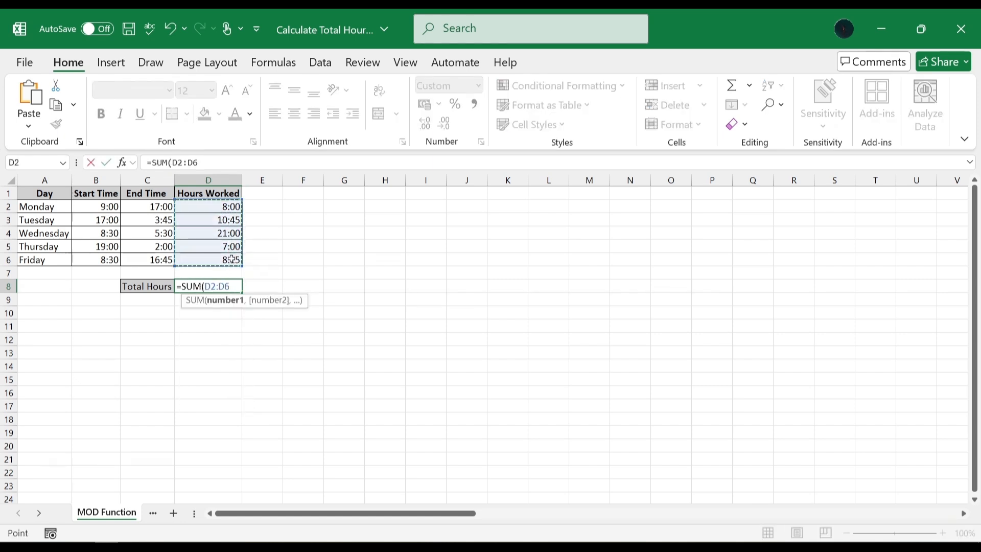
type(")")
key("Return")
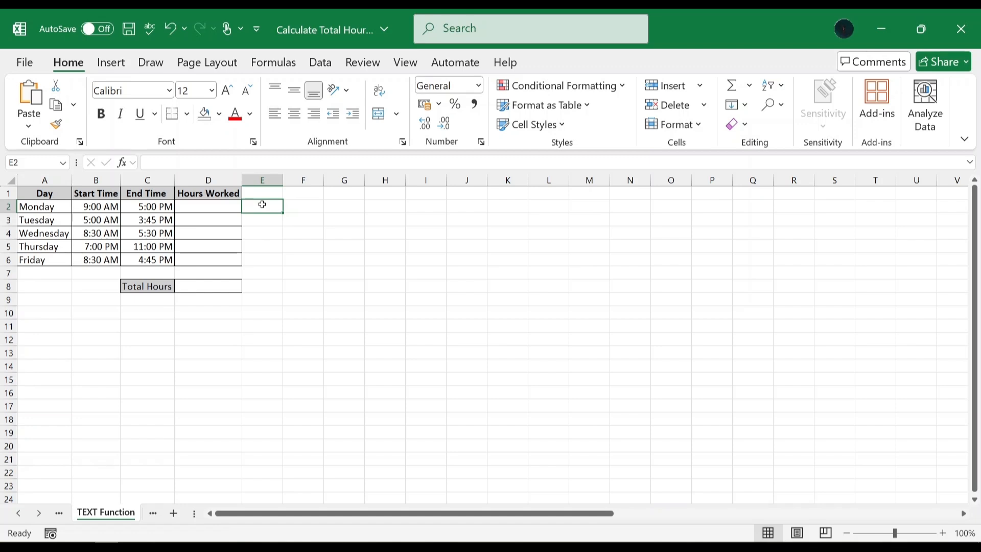
On the TEXT Function sheet, enter =TEXT(C2-B2,"h:mm")*1 in D2 and fill it down through D6.
left_click(229, 207)
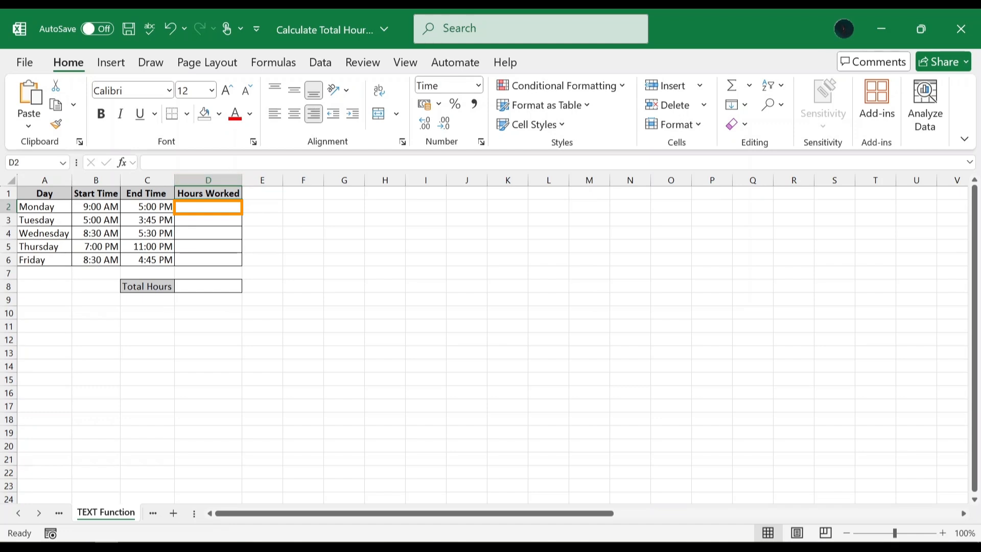
type("=")
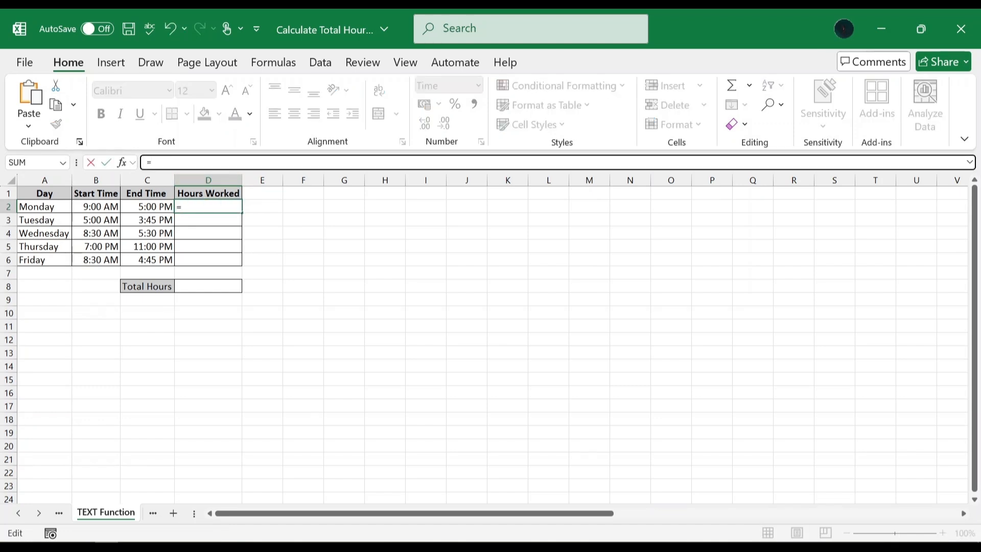
type("TEXT(")
left_click(164, 207)
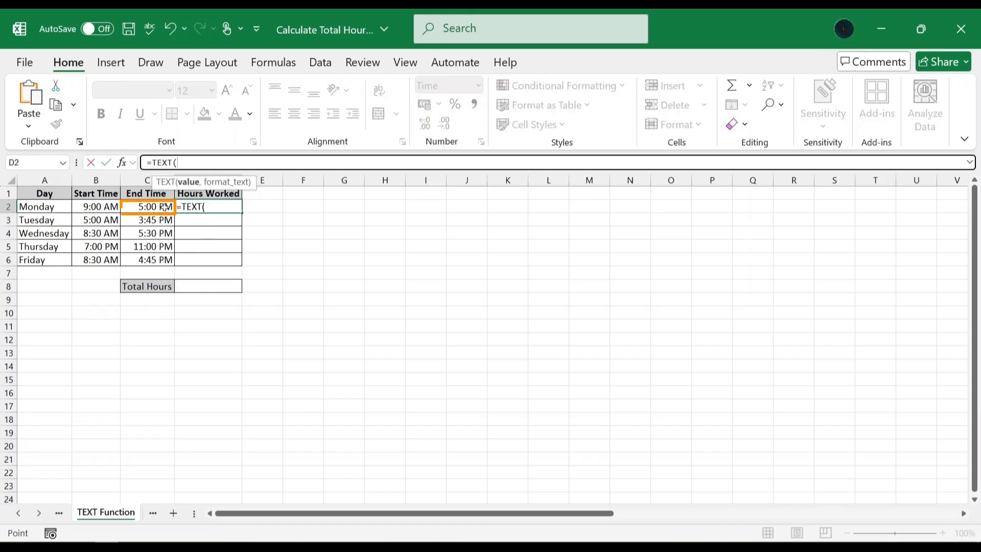
type("-")
left_click(109, 204)
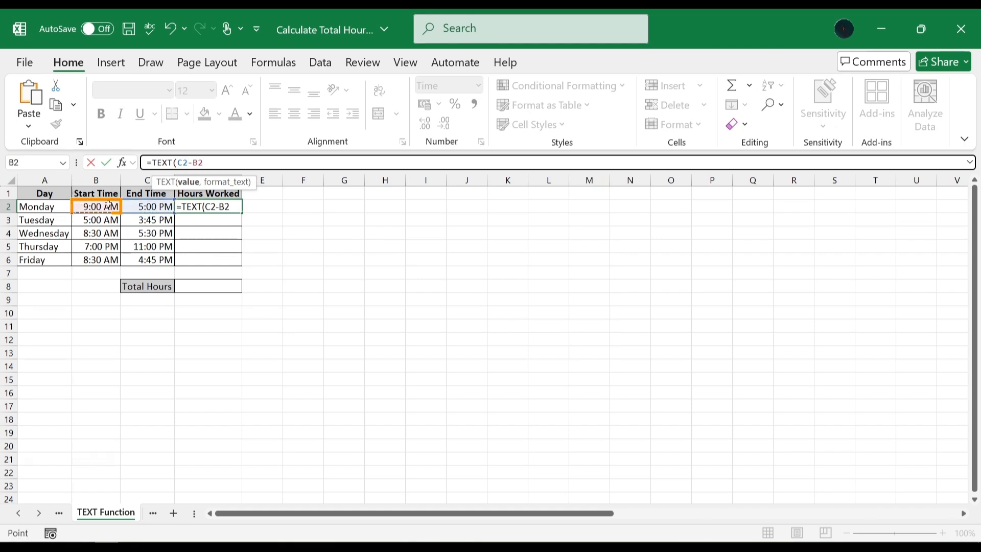
type(",\"")
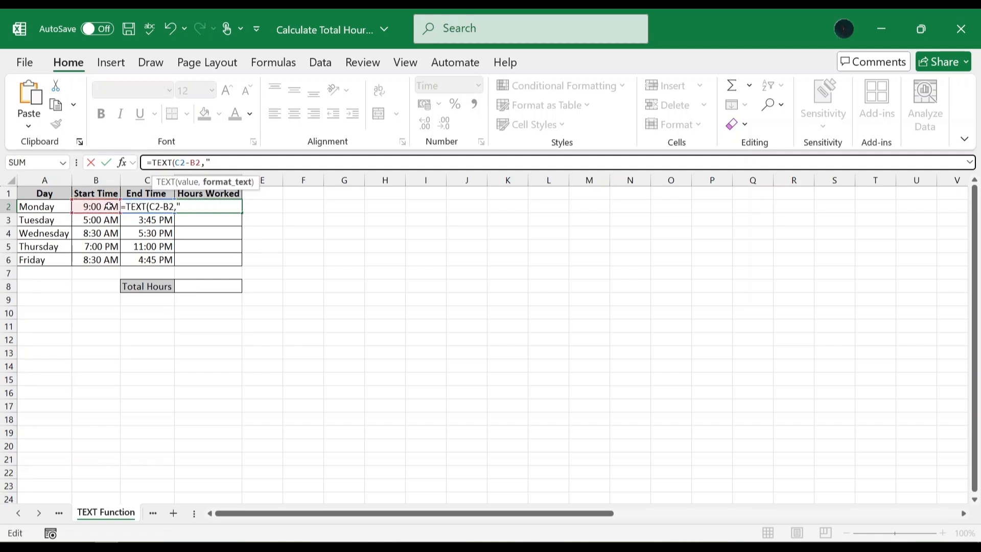
type("h:mm\")")
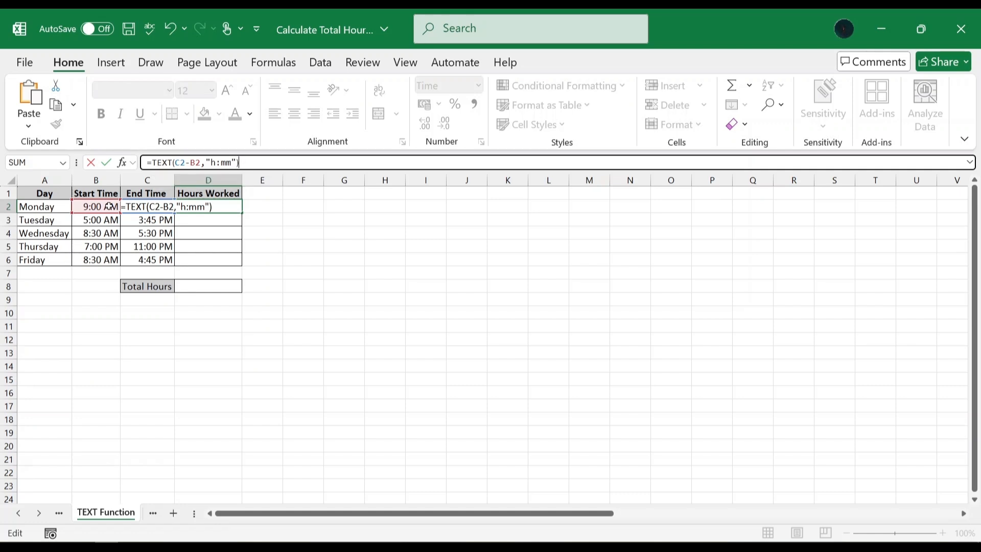
type("*")
type("1")
key("Return")
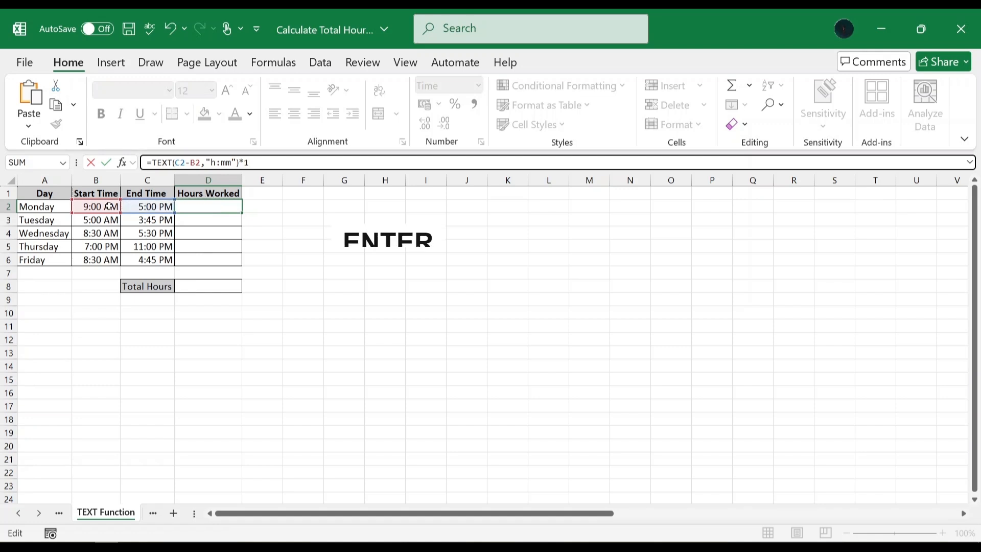
left_click(236, 206)
left_click_drag(242, 212, 243, 262)
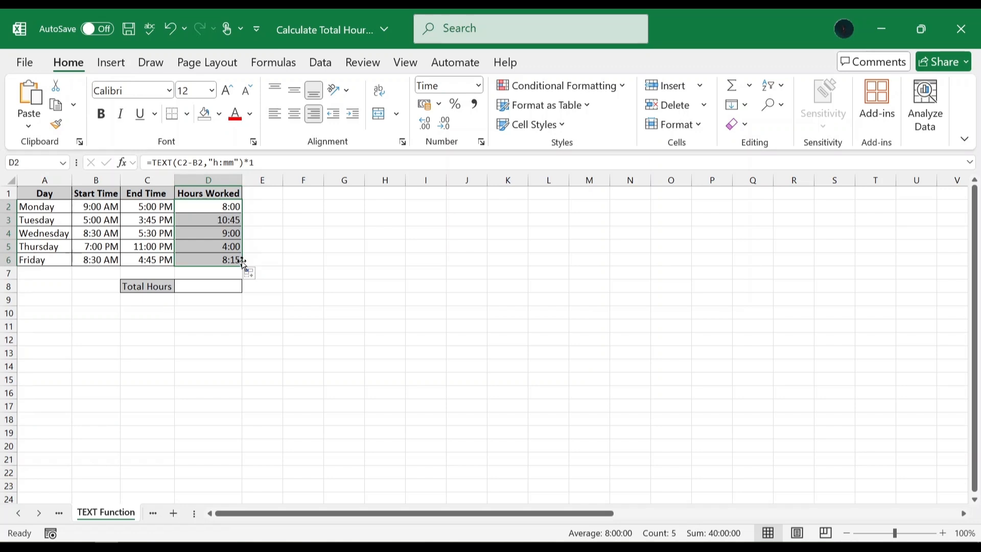
Total the hours worked in cell D8 of the TEXT Function sheet with =SUM(D2:D6).
left_click(223, 284)
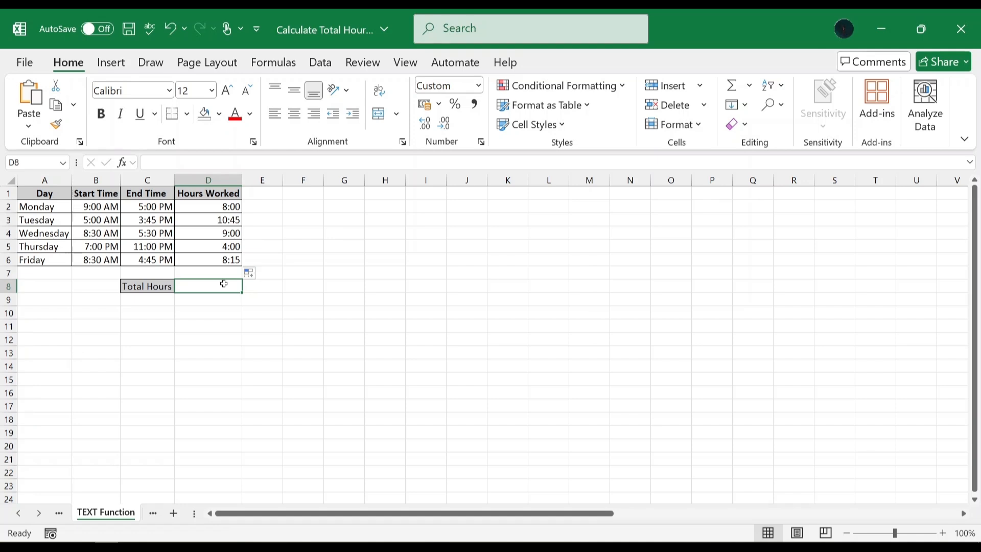
type("=su")
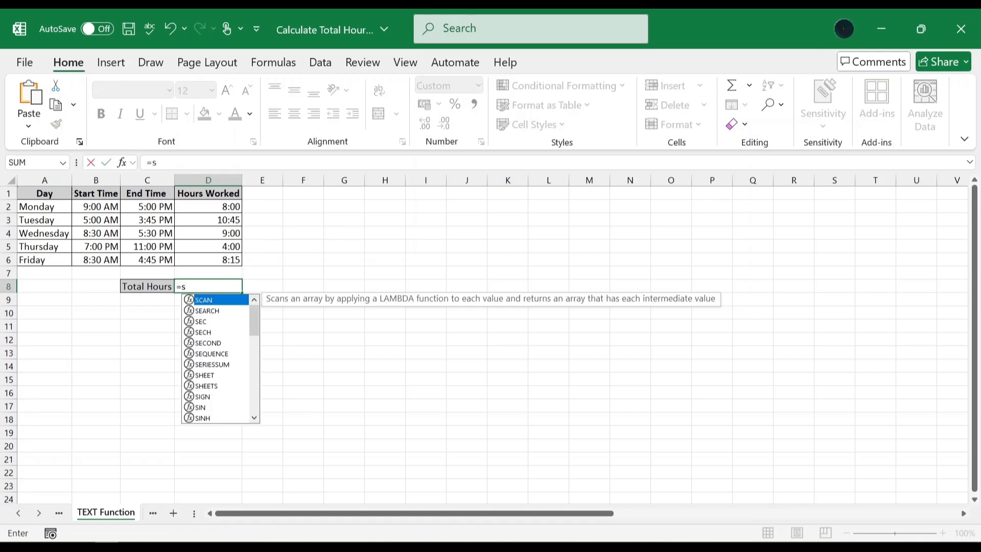
key("Down")
key("Down")
key("Tab")
left_click(228, 208)
left_click_drag(227, 209, 228, 260)
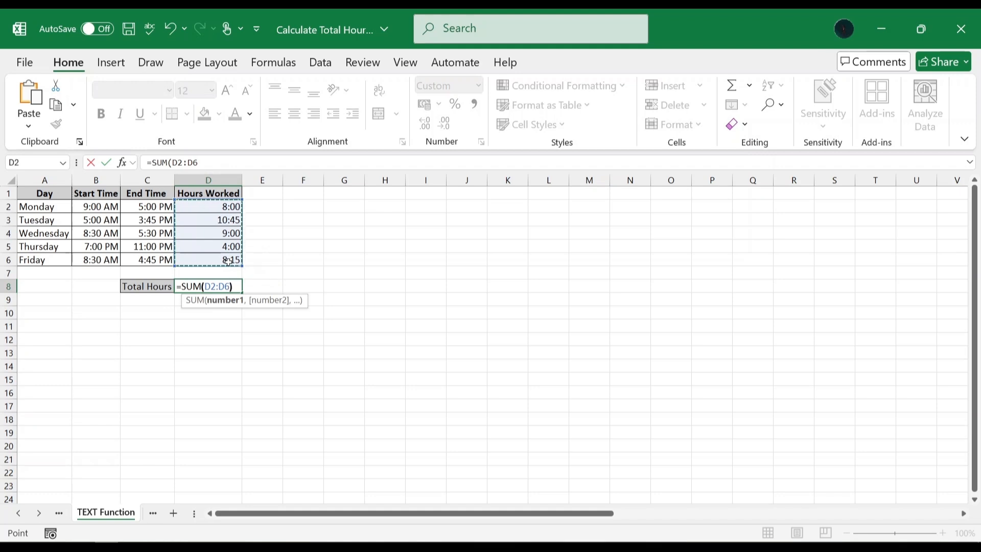
key("Return")
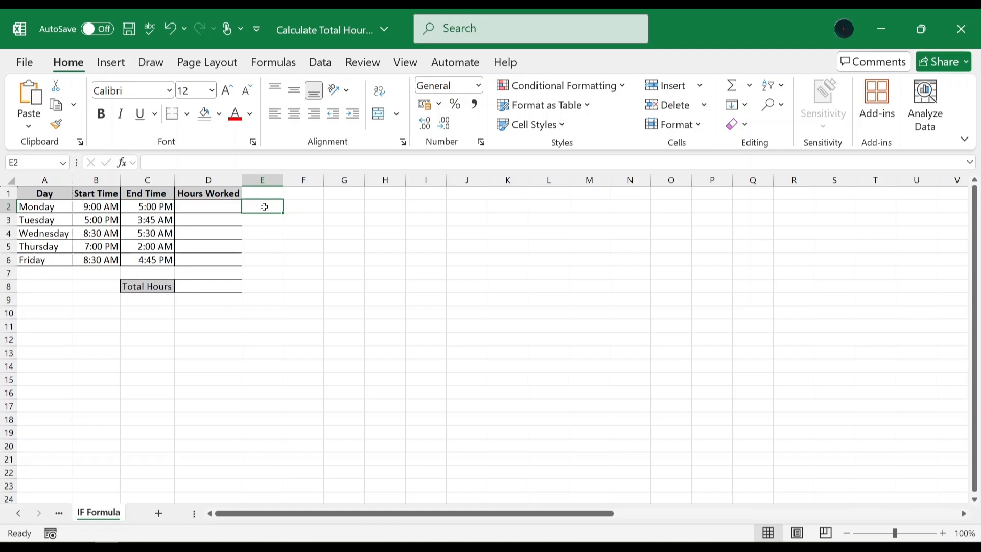
On the IF Formula sheet, enter =IF(C2<B2,C2+1,C2)-B2 in D2 and fill it down through D6.
left_click(223, 206)
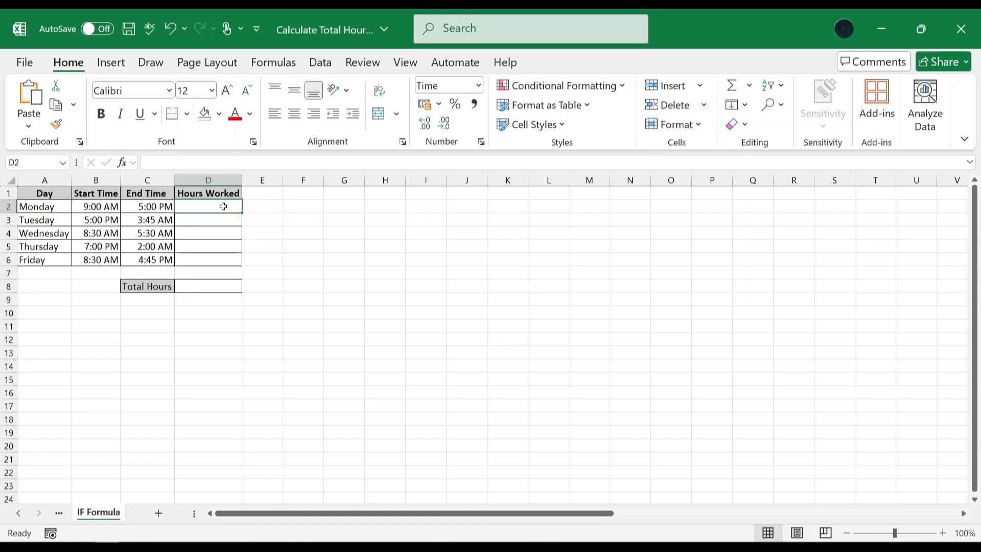
left_click(224, 163)
type("=IF(C2<B2,C2+1,C2)-B2")
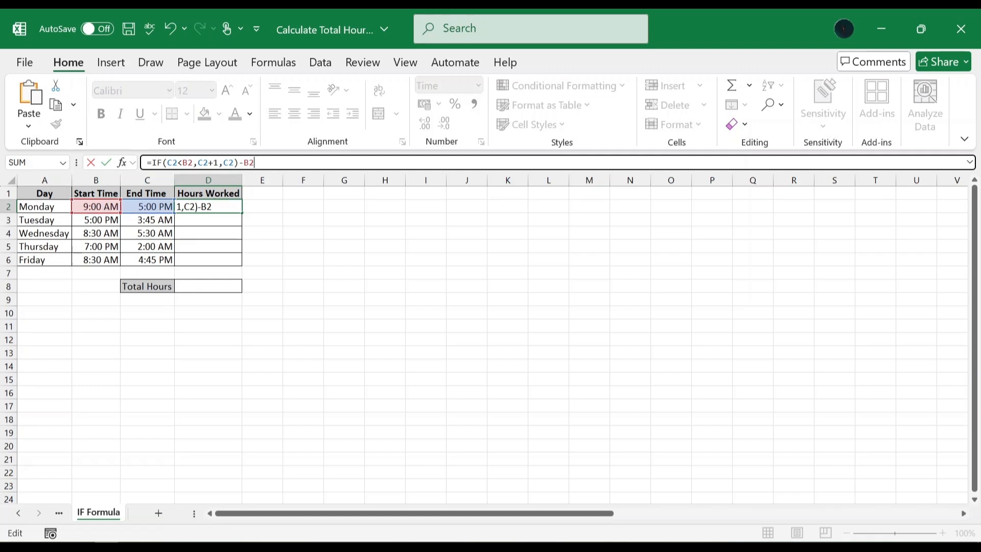
key("Return")
left_click(219, 206)
left_click_drag(241, 212, 242, 265)
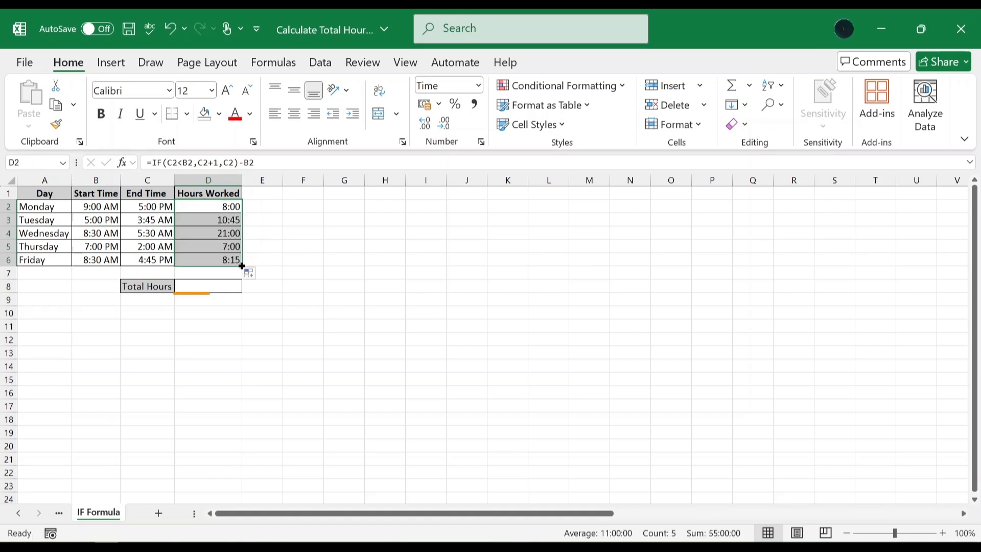
Total the hours worked in cell D8 of the IF Formula sheet with =SUM(D2:D6).
left_click(218, 285)
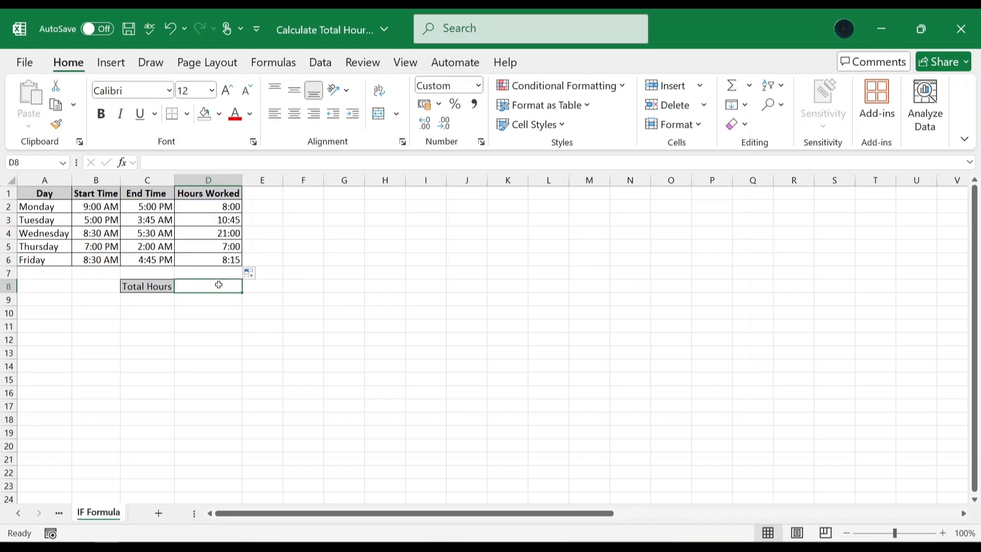
type("=sum")
key("Tab")
left_click(225, 206)
left_click_drag(224, 206, 227, 259)
key("Return")
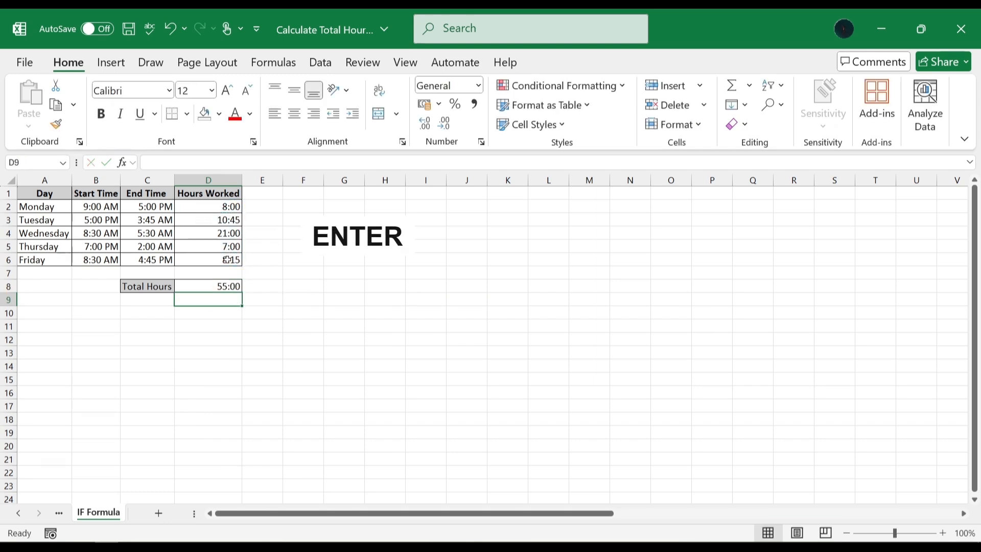